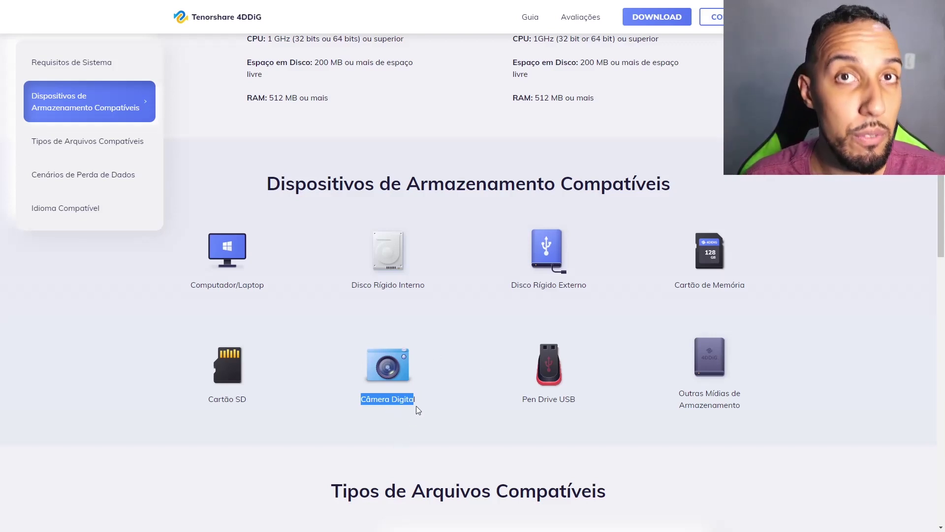
- Review the compatible storage devices and the data loss scenarios on the 4DDiG technical specifications page
left_click_drag(521, 399, 581, 421)
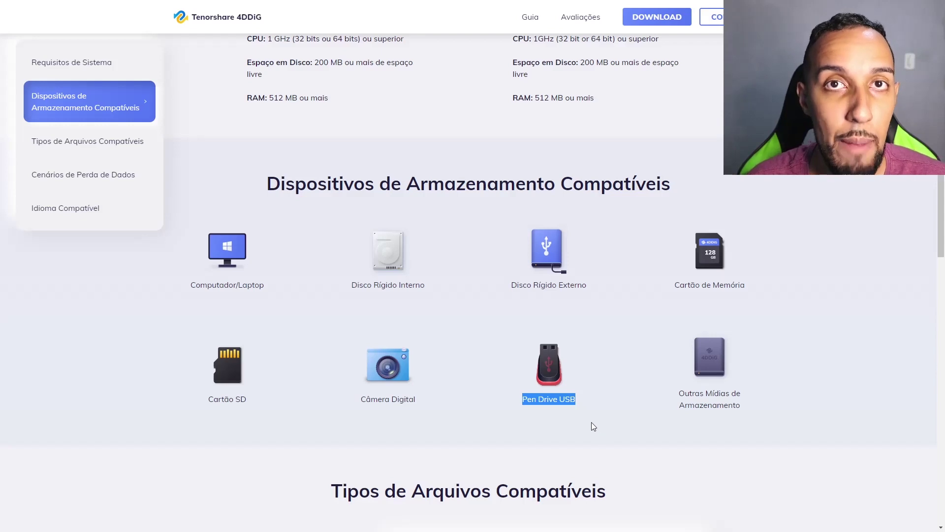
left_click(259, 411)
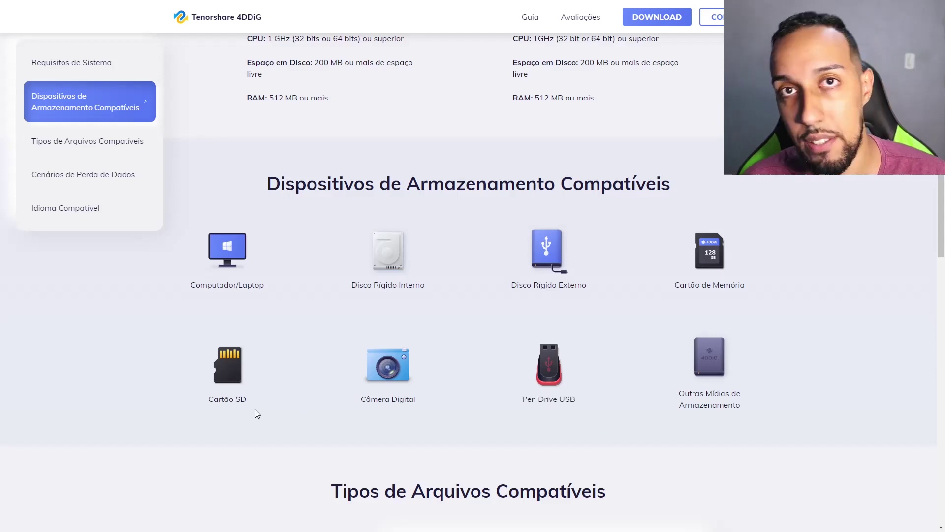
left_click_drag(249, 411, 746, 408)
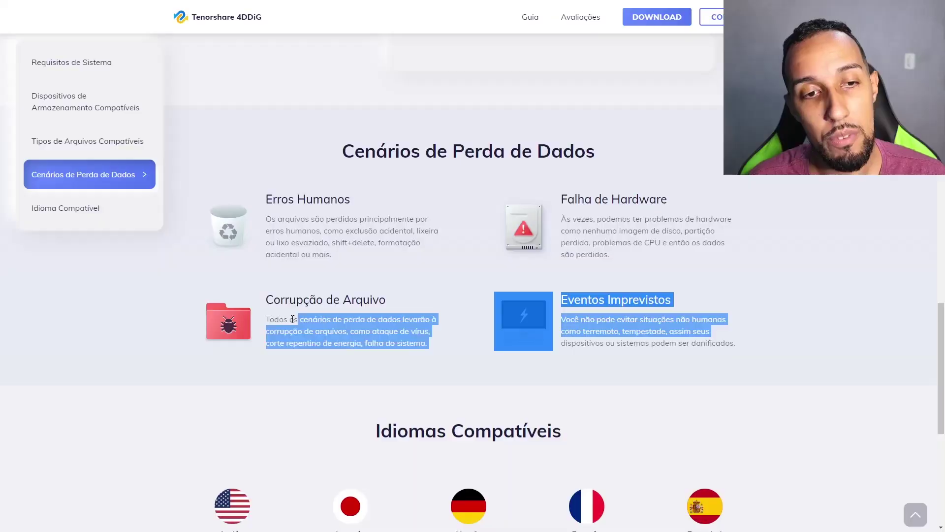
left_click_drag(292, 319, 266, 319)
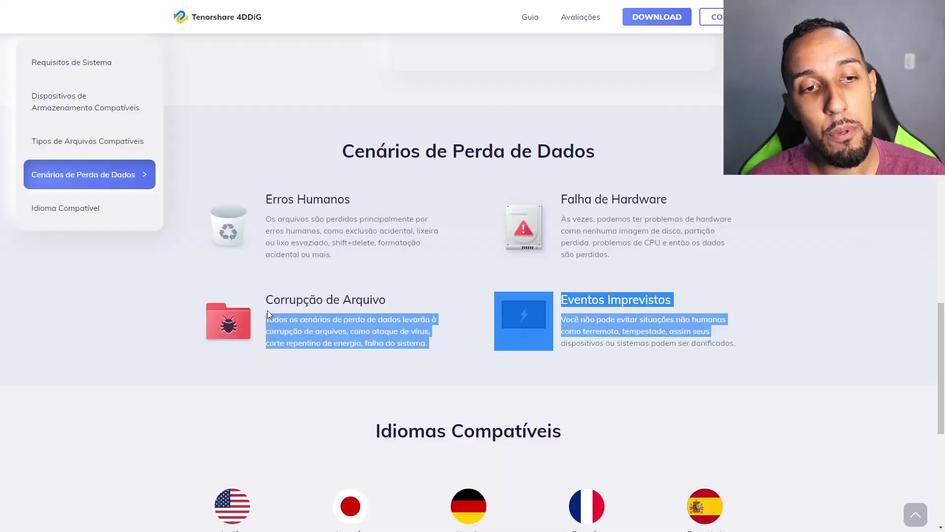
left_click(298, 312)
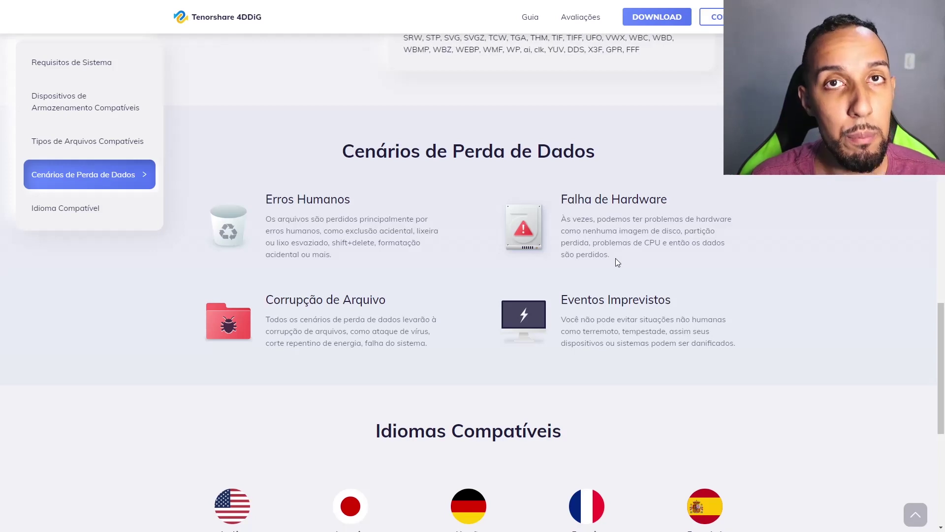
- Examine the compatible file formats listed for photos, video, e-mail and archives, other types and Office documents
scroll(622, 273, "up", 6)
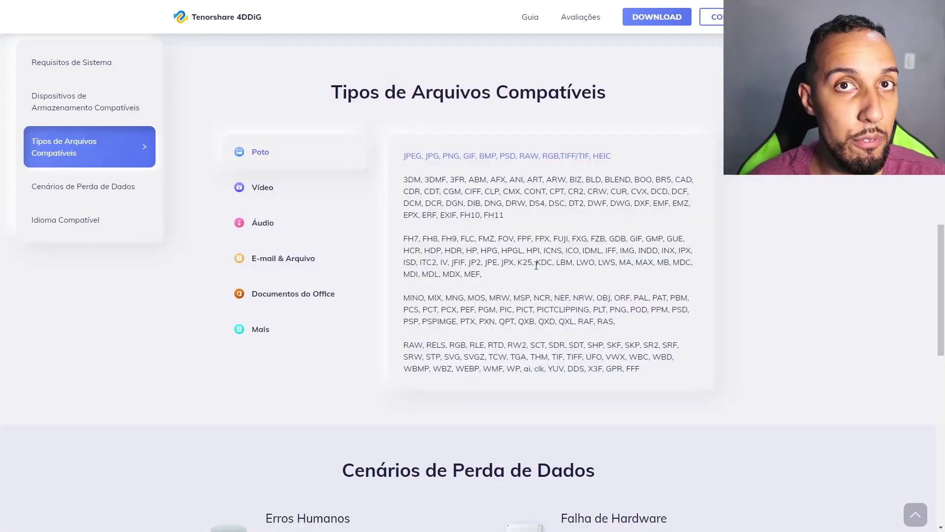
scroll(531, 265, "down", 2)
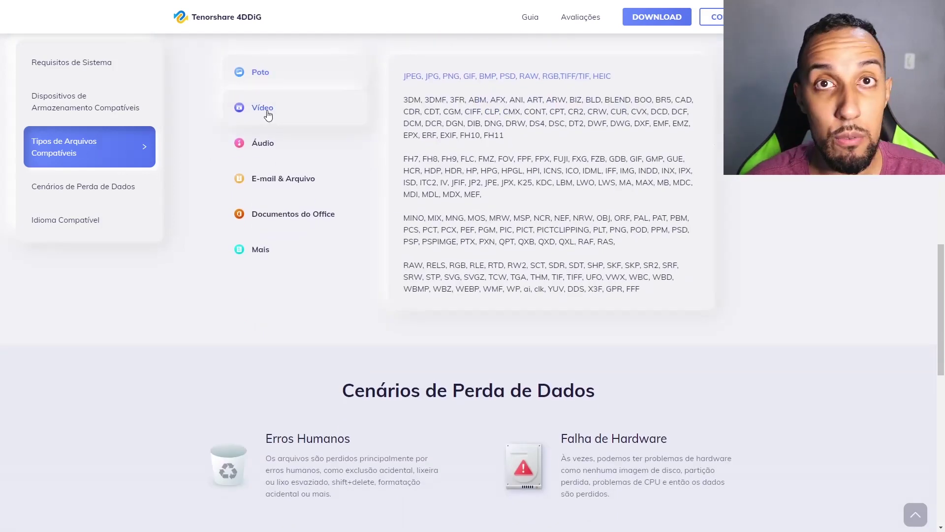
left_click(267, 112)
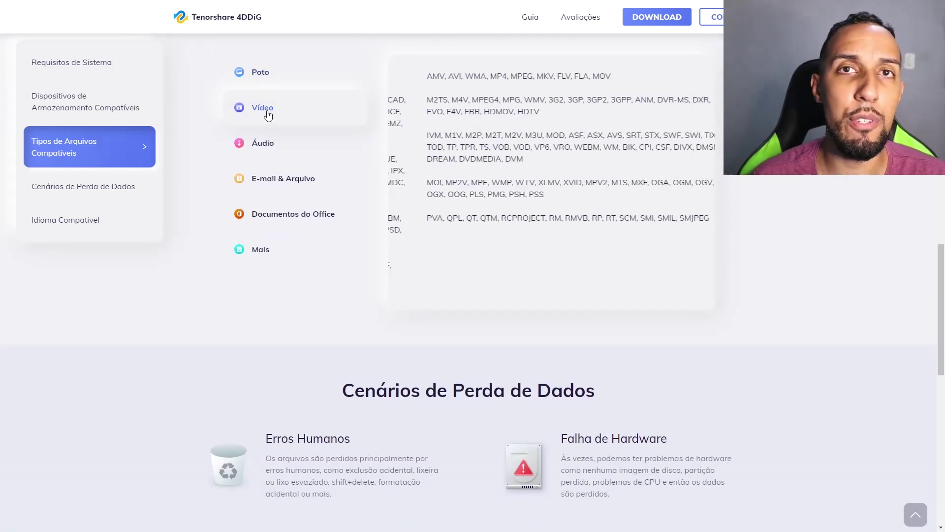
left_click(283, 178)
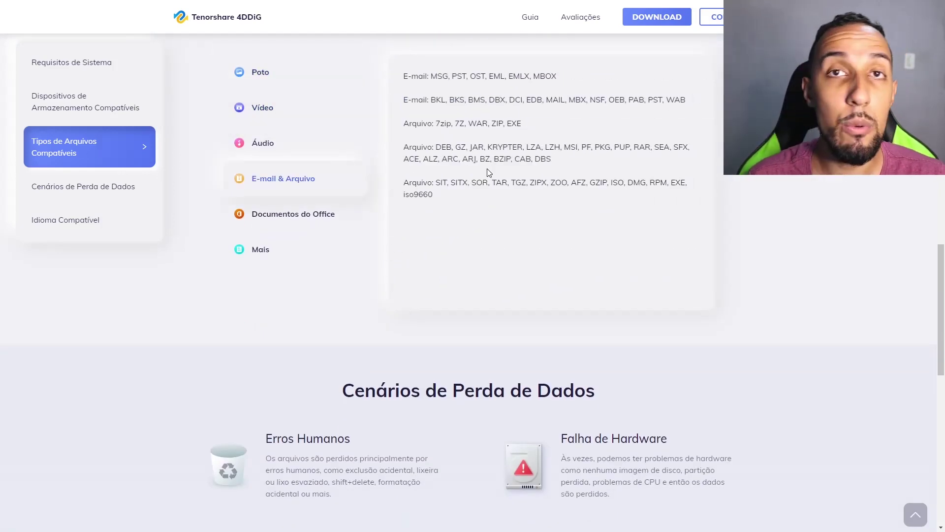
scroll(477, 180, "down", 1)
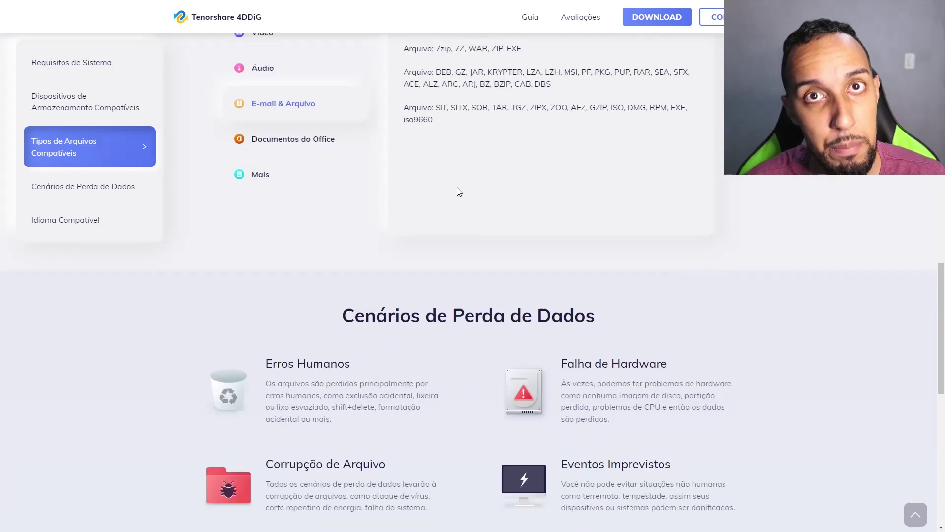
scroll(325, 187, "up", 1)
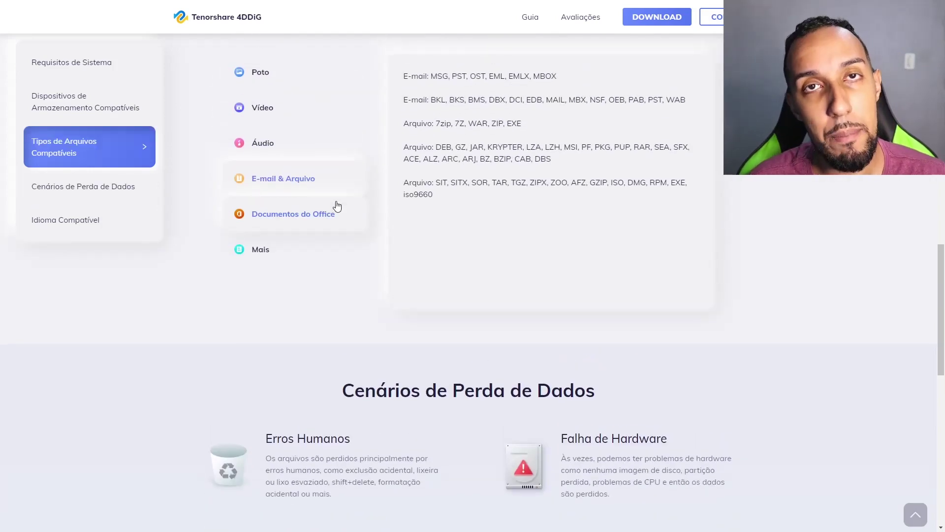
left_click(349, 234)
scroll(498, 335, "up", 2)
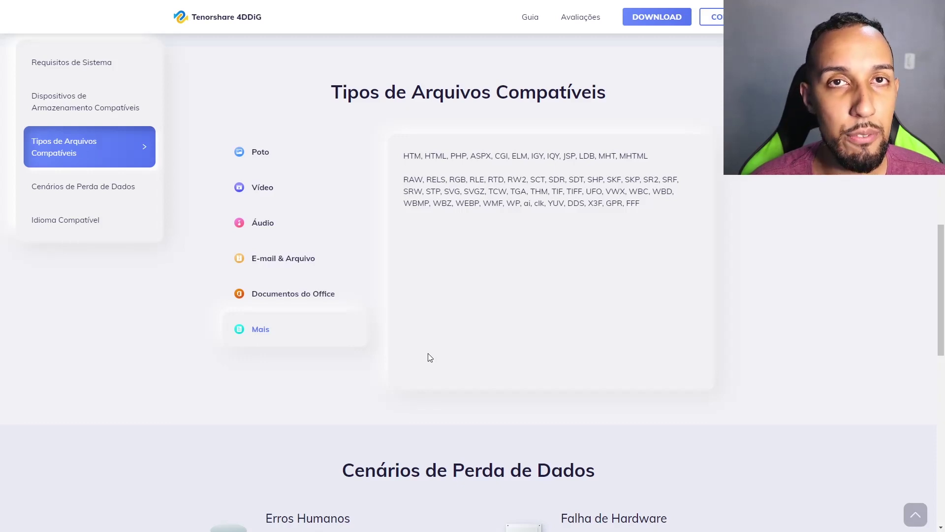
left_click(315, 298)
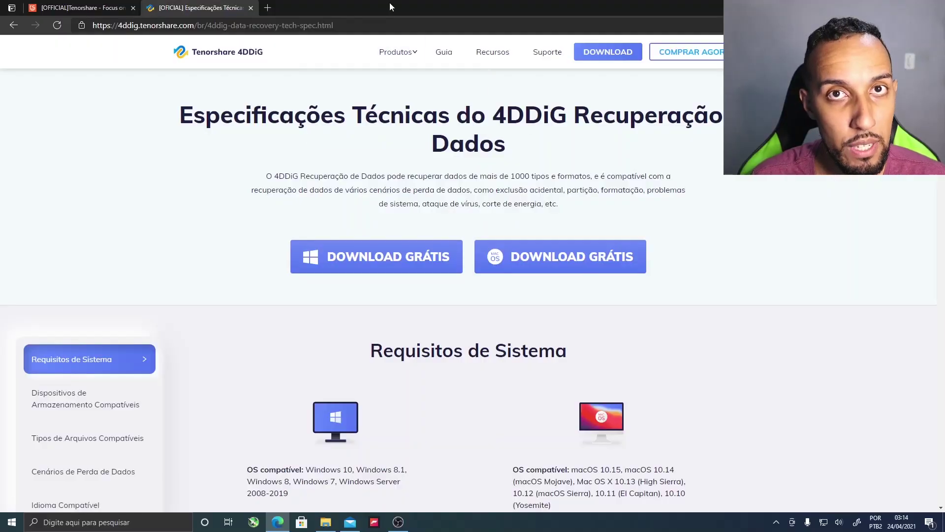
- Download the free Windows version of Tenorshare 4DDiG, install it and start the program
left_click(364, 257)
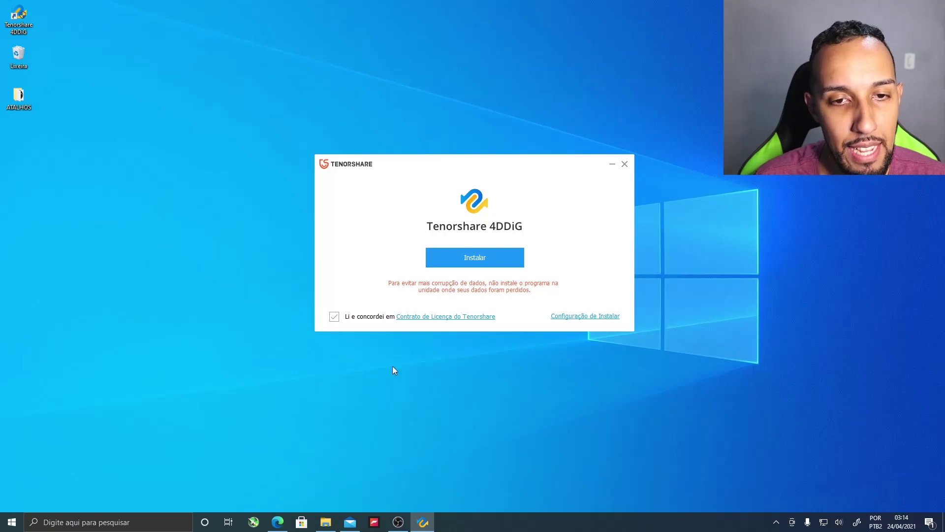
left_click(470, 265)
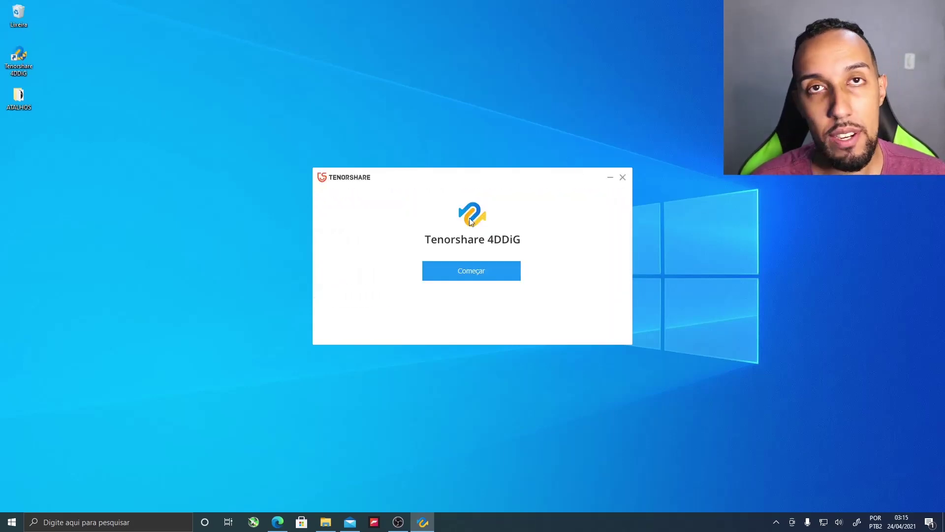
left_click(470, 266)
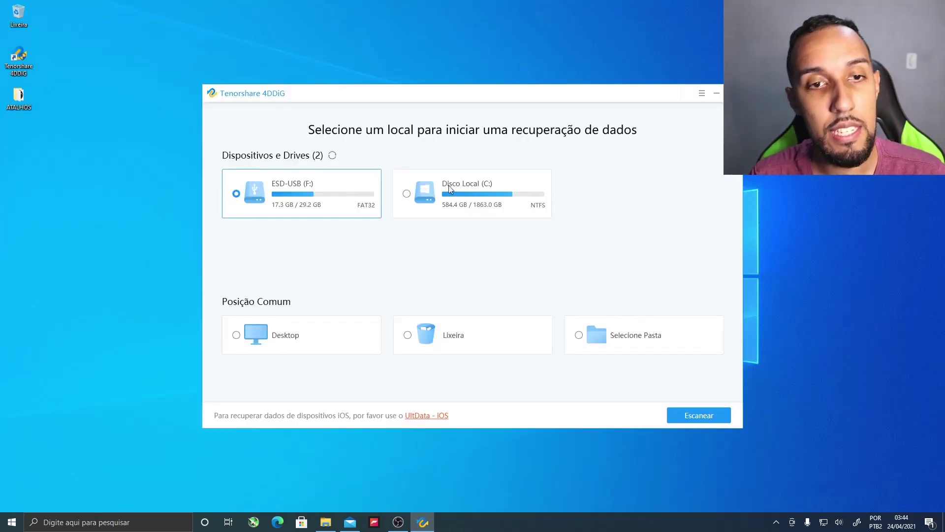
- Try the ESD-USB (F:) and Disco Local (C:) drives as the data recovery location
left_click(492, 206)
left_click(300, 208)
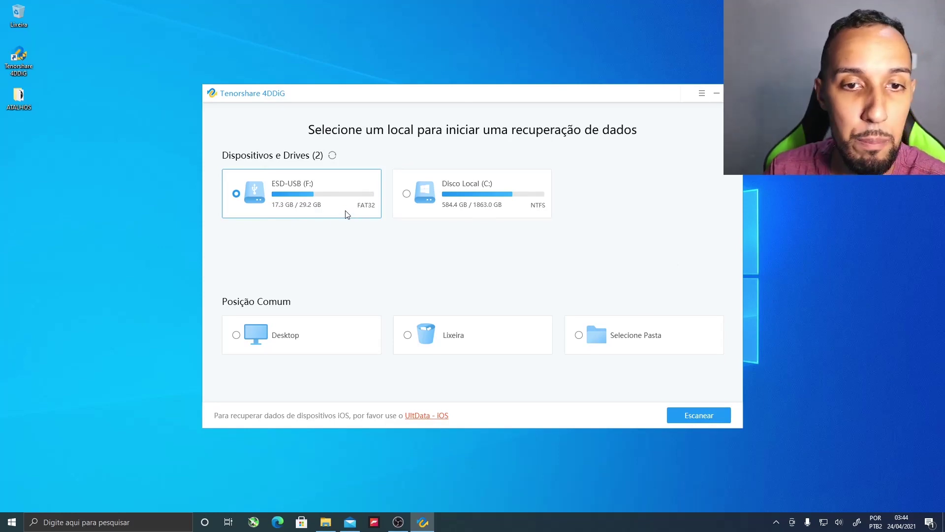
left_click(484, 201)
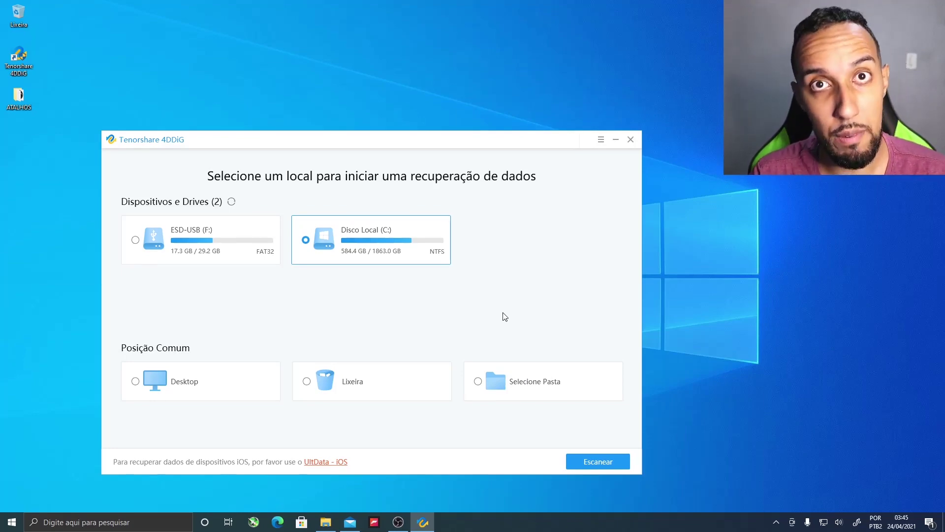
- In File Explorer, open the TESTE PROGRAMA RECUPERAÇÃO folder on ESD-USB (F:) and show its files as large thumbnails
key("super+e")
left_click_drag(336, 6, 354, 1)
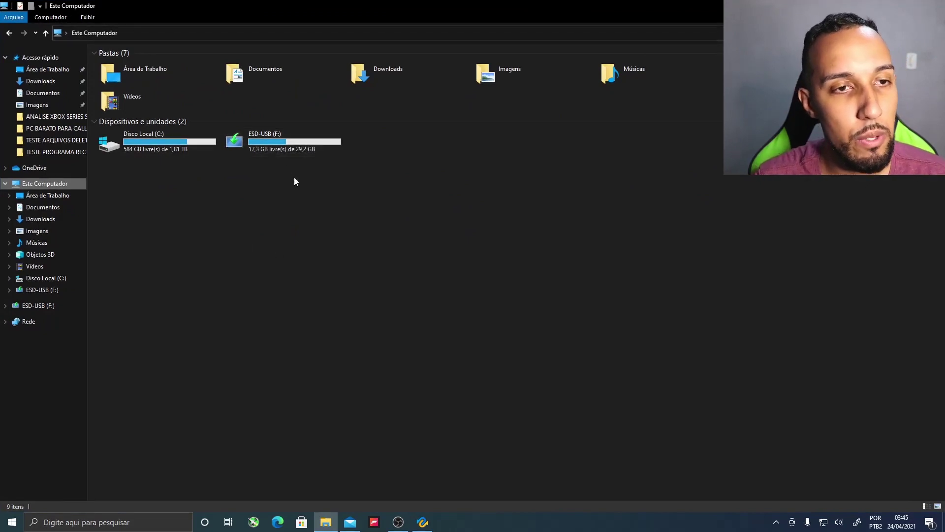
double_click(278, 148)
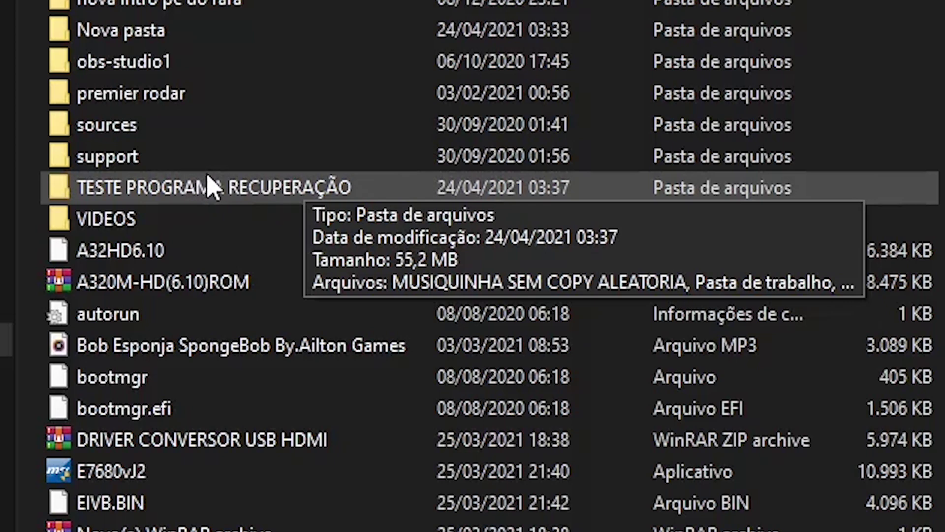
double_click(209, 186)
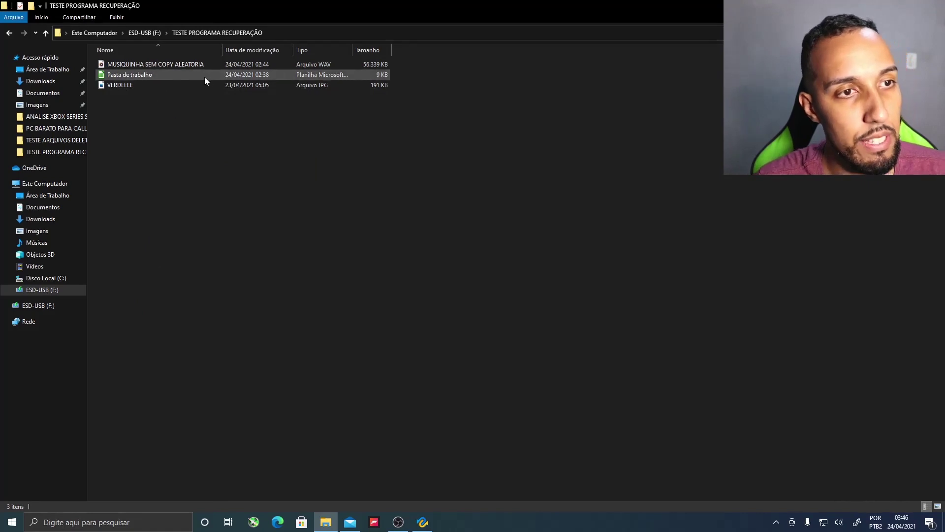
right_click(241, 174)
mouse_move(295, 197)
left_click(413, 206)
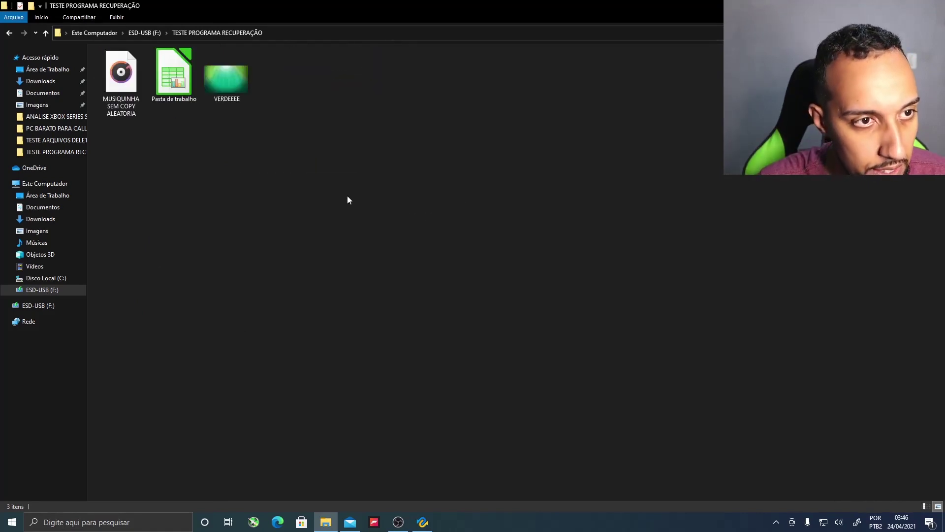
- Play the MUSIQUINHA SEM COPY ALEATORIA audio file from about its middle, and close the player
double_click(123, 86)
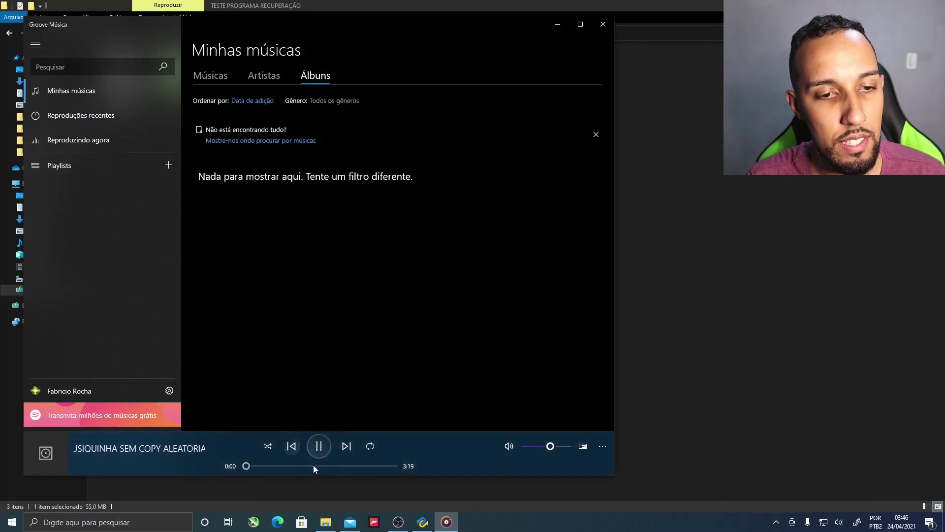
left_click(318, 465)
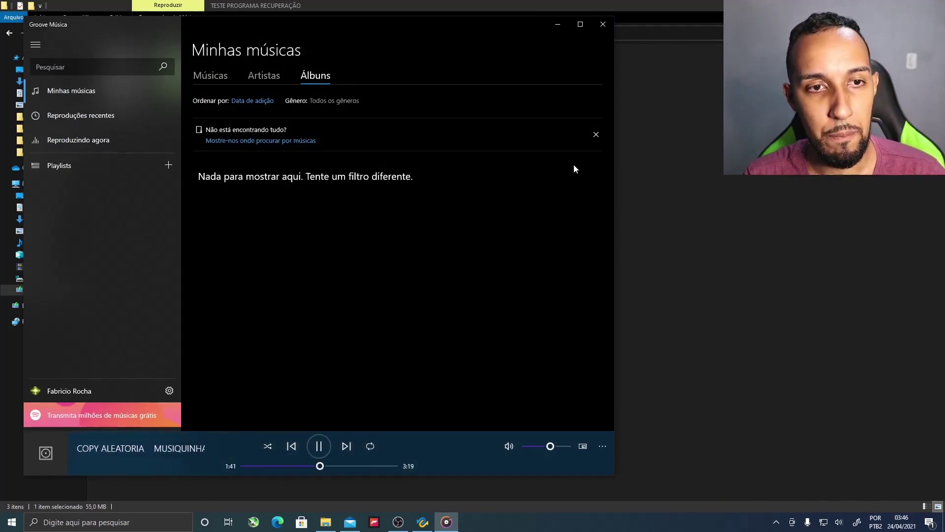
left_click(606, 25)
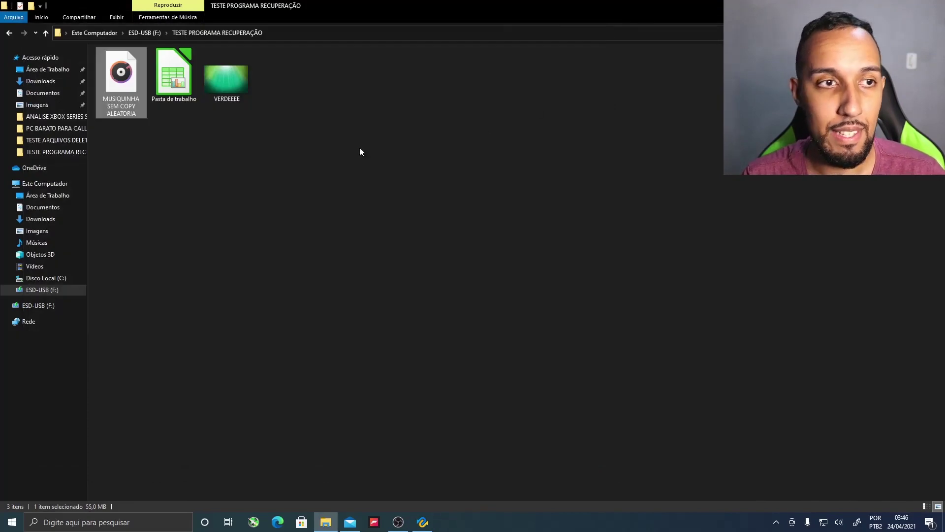
- Open the Pasta de trabalho spreadsheet and check the contents of cells A1, C4 and E7
double_click(186, 86)
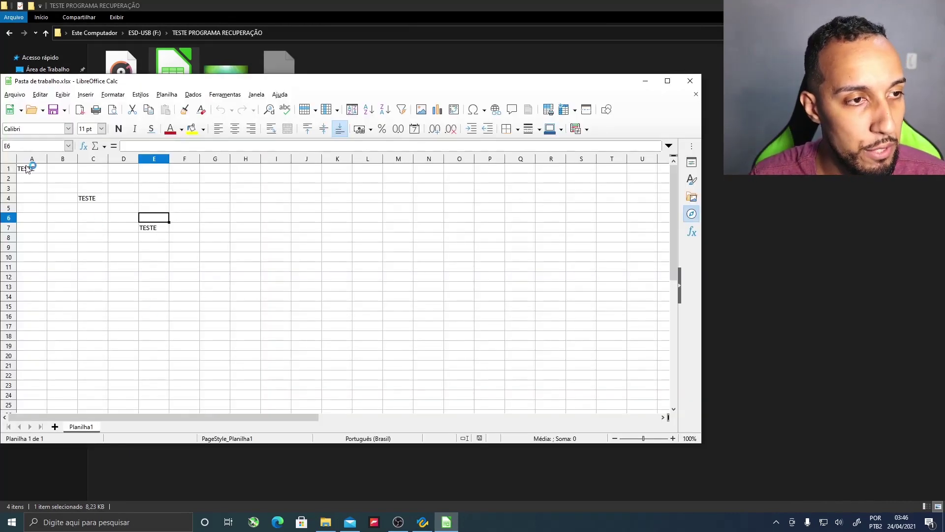
left_click(27, 167)
left_click(98, 198)
left_click(148, 228)
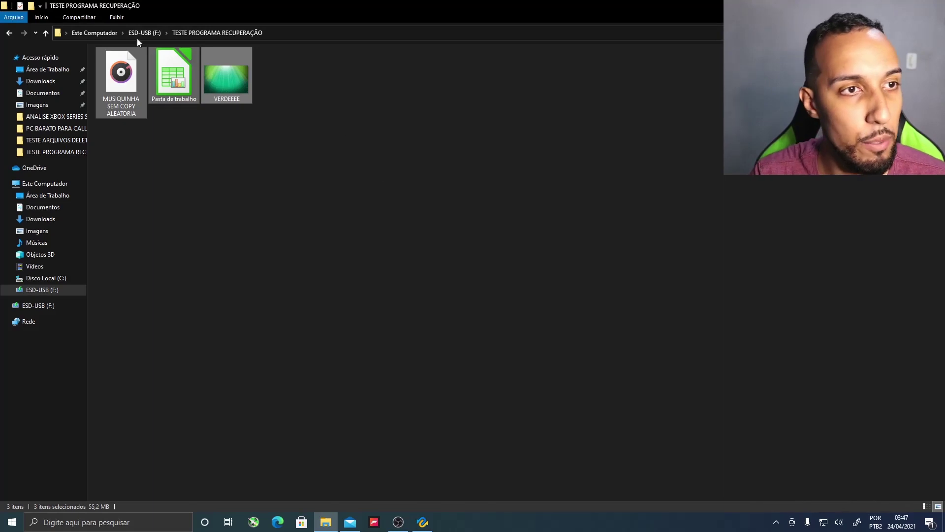
- Delete the audio, spreadsheet and image files from the test folder, and check the Recycle Bin for them
right_click(217, 82)
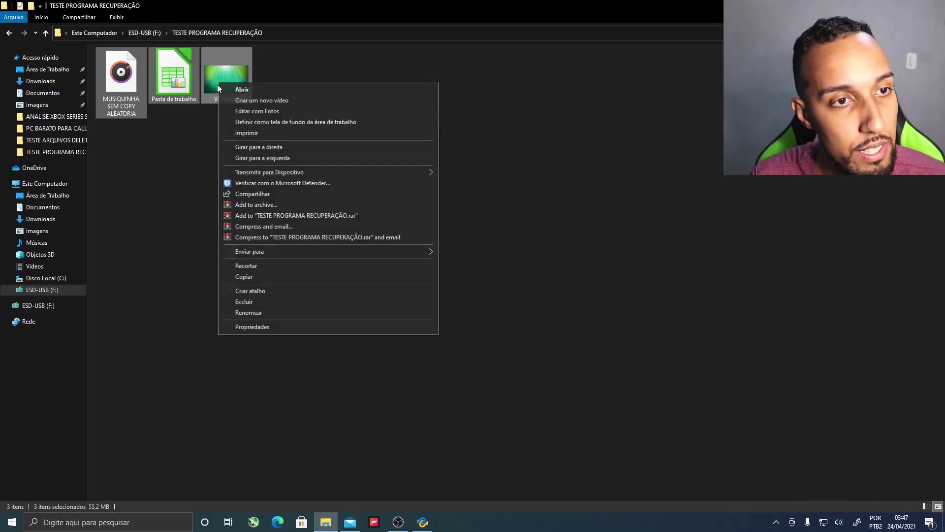
left_click(256, 300)
left_click(511, 269)
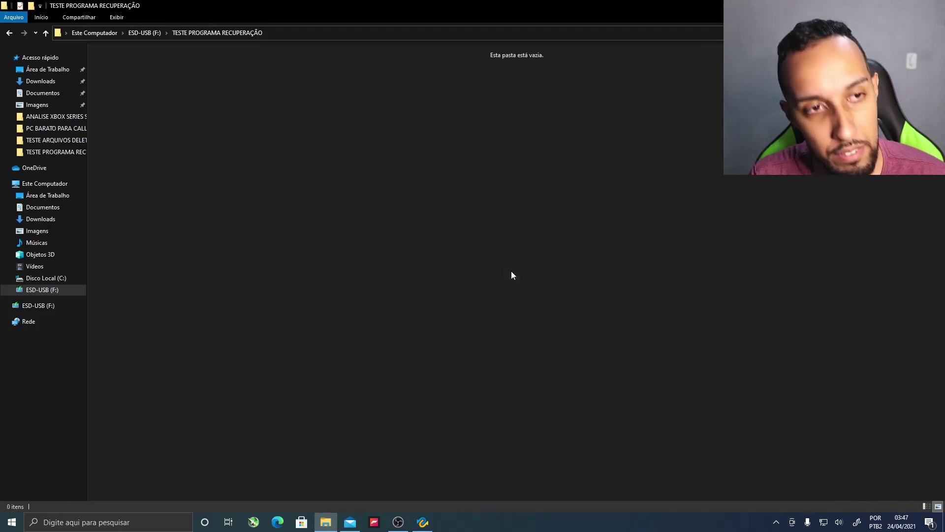
double_click(25, 14)
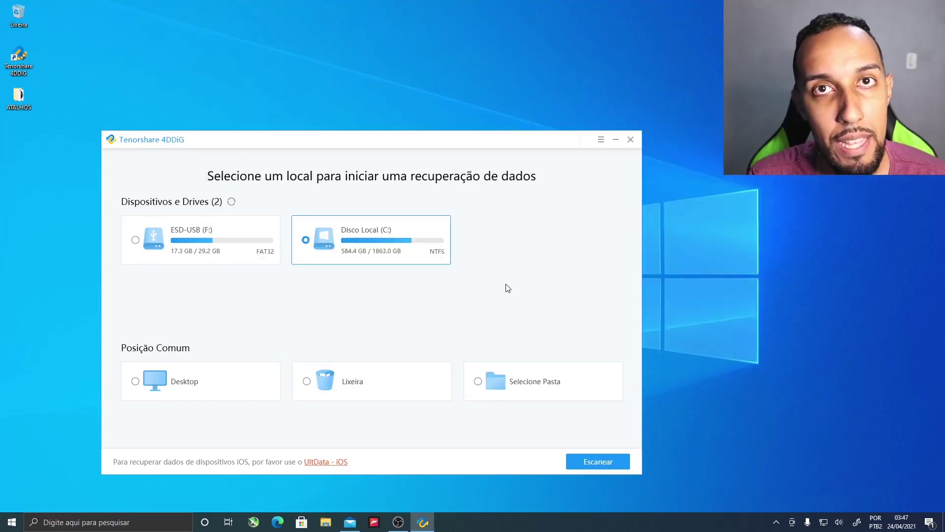
- Choose the TESTE PROGRAMA RECUPERAÇÃO folder on ESD-USB (F:) as the recovery location and start scanning it
left_click(479, 382)
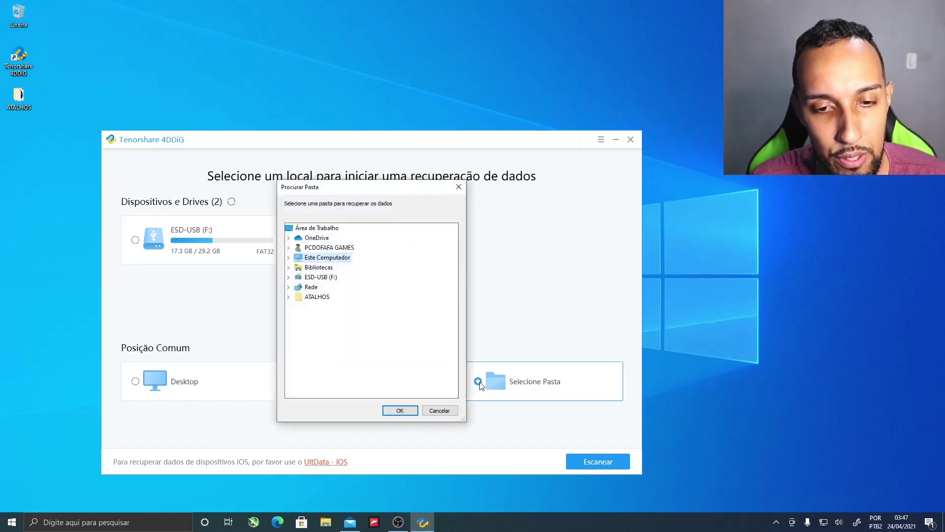
left_click(289, 257)
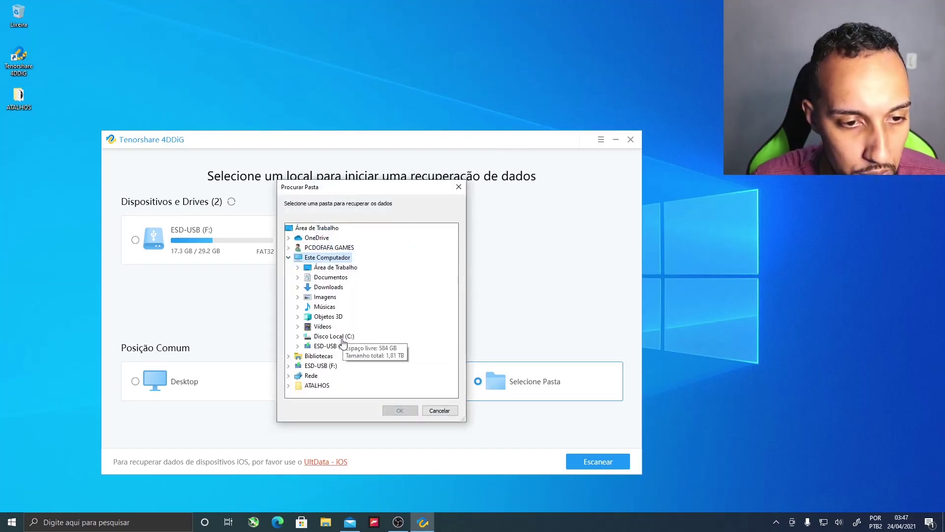
left_click(298, 346)
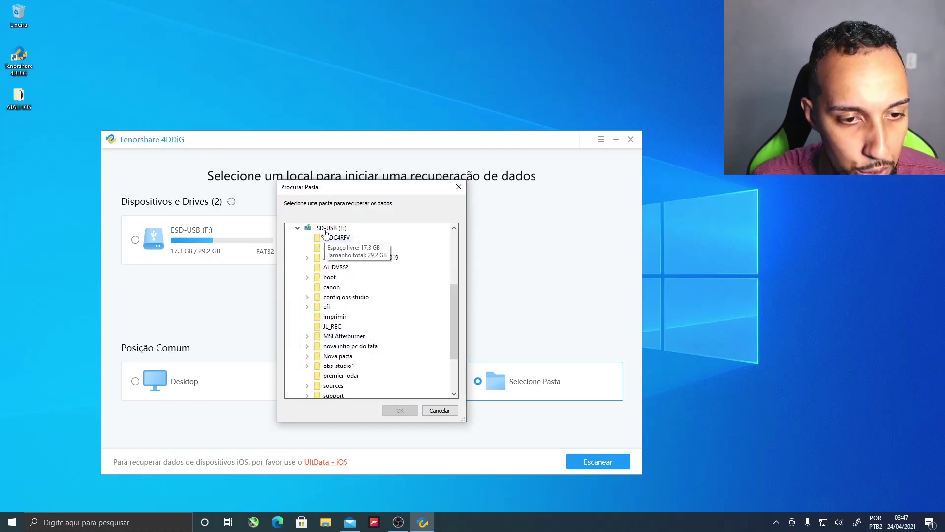
scroll(391, 288, "down", 2)
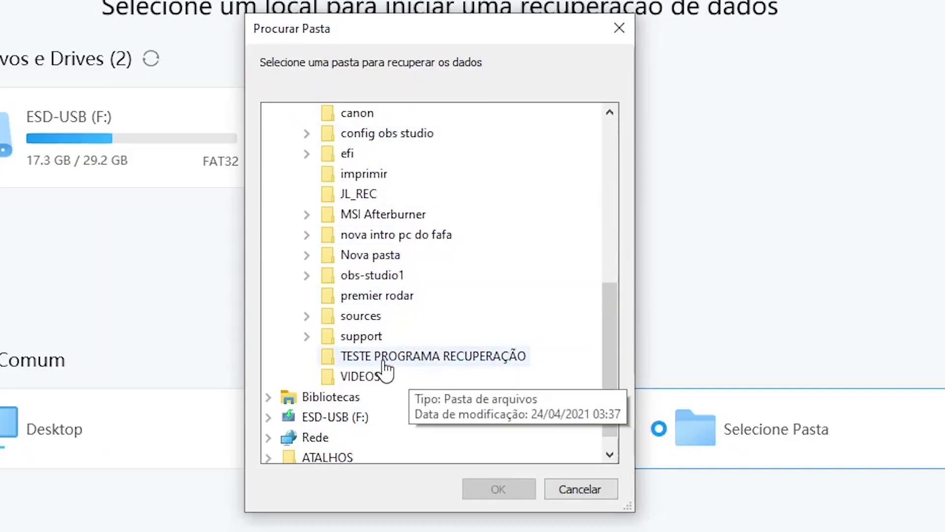
left_click(385, 360)
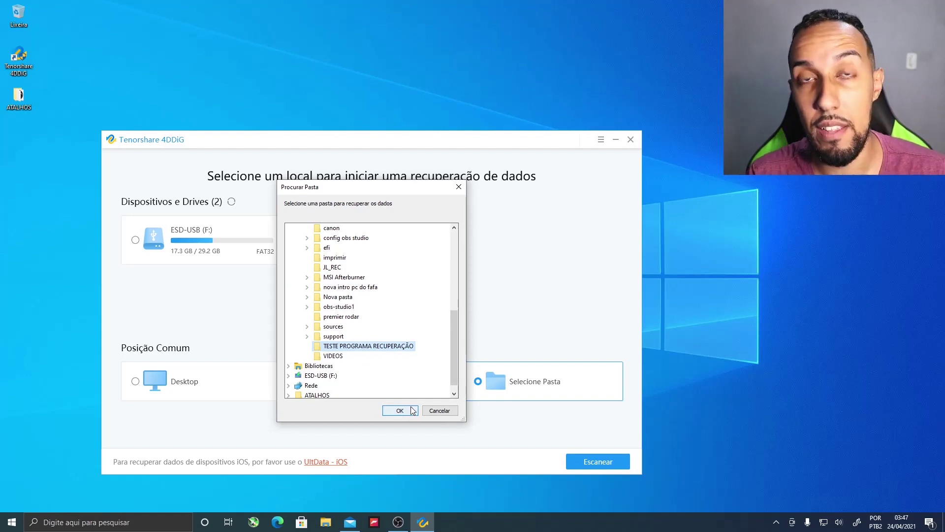
left_click(413, 409)
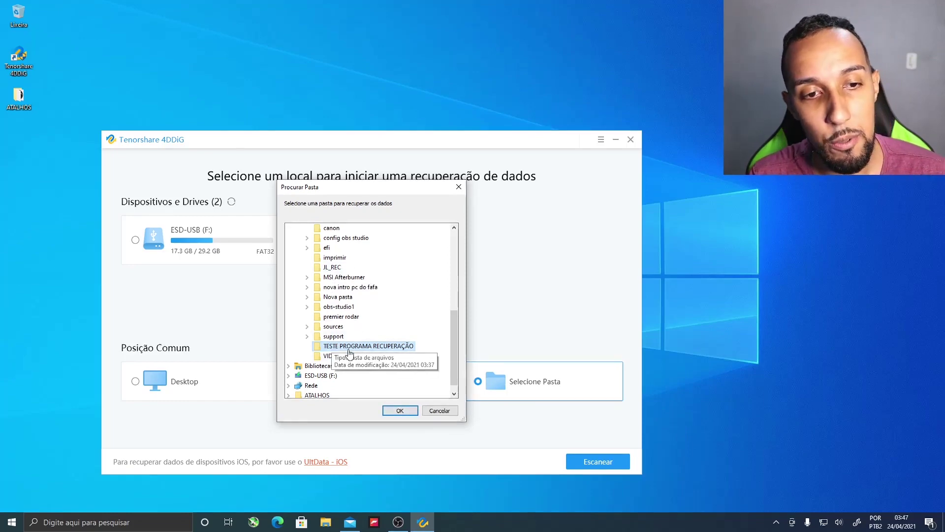
scroll(353, 344, "up", 4)
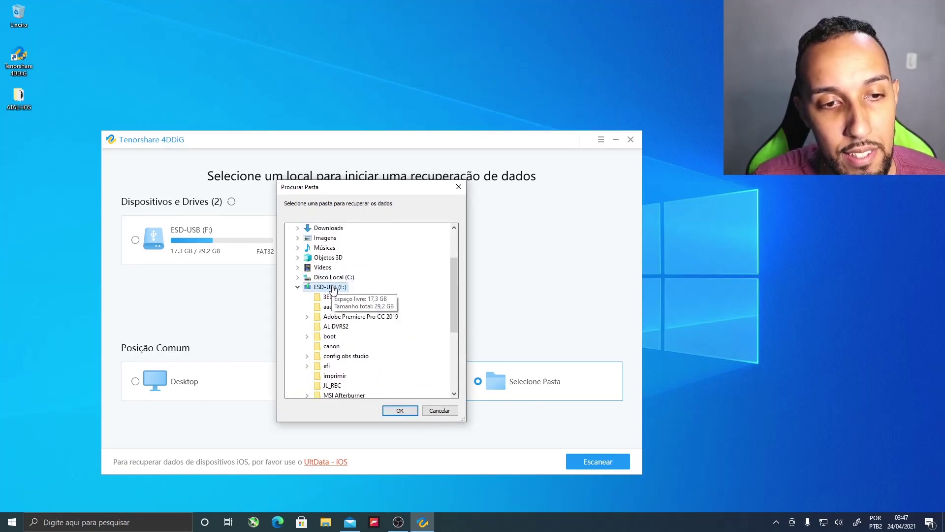
scroll(377, 325, "down", 4)
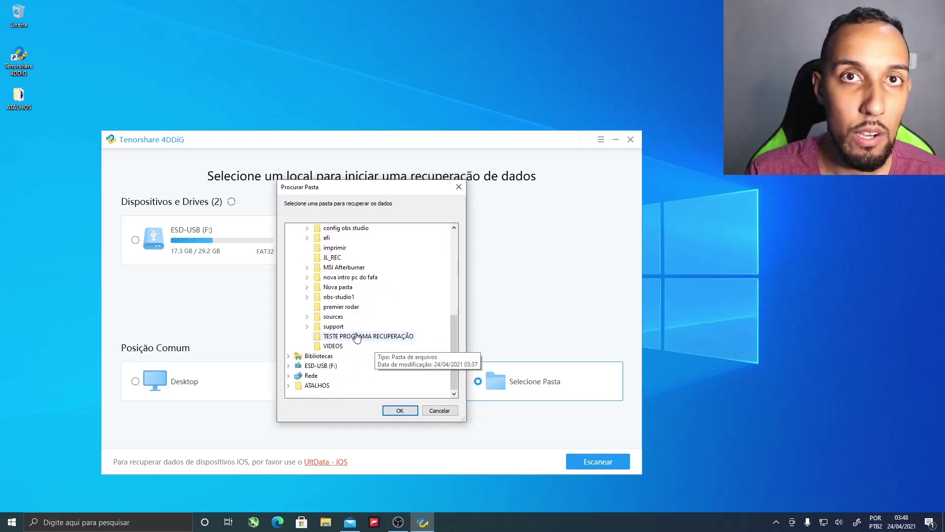
left_click(357, 337)
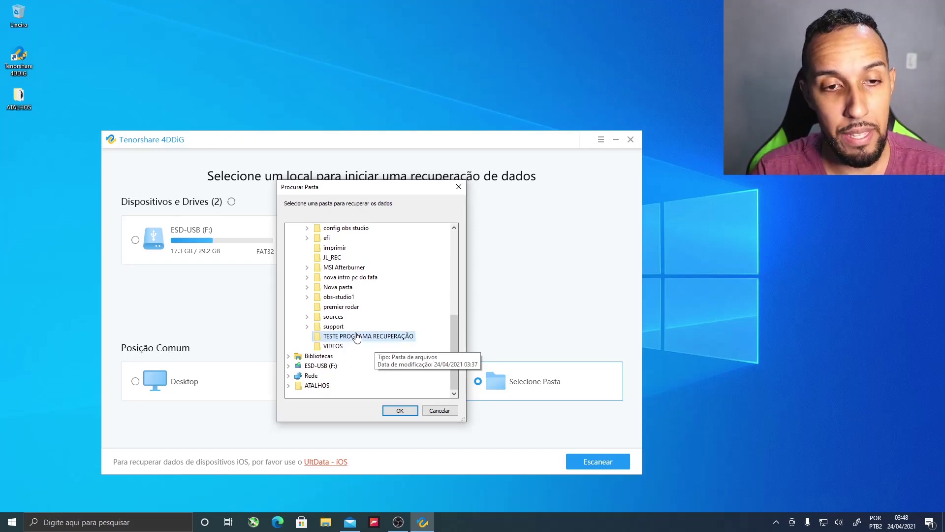
left_click(399, 413)
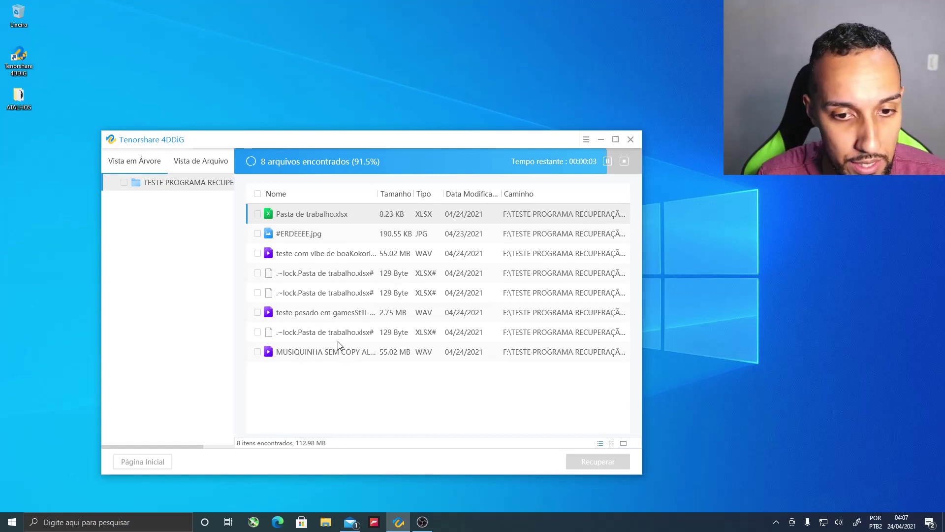
- Stop the scan and select Pasta de trabalho.xlsx, the JPG image and the MUSIQUINHA SEM COPY ALEATORIA audio file for recovery
left_click(624, 162)
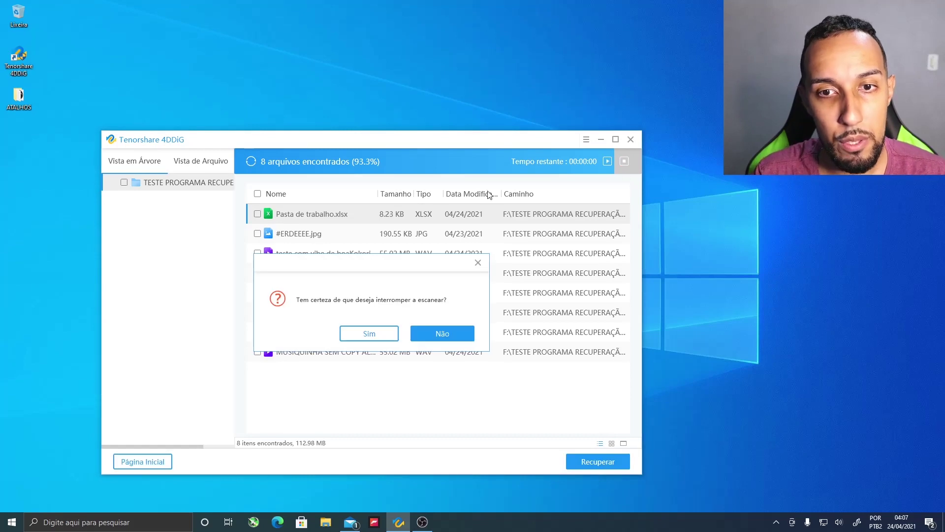
left_click(370, 334)
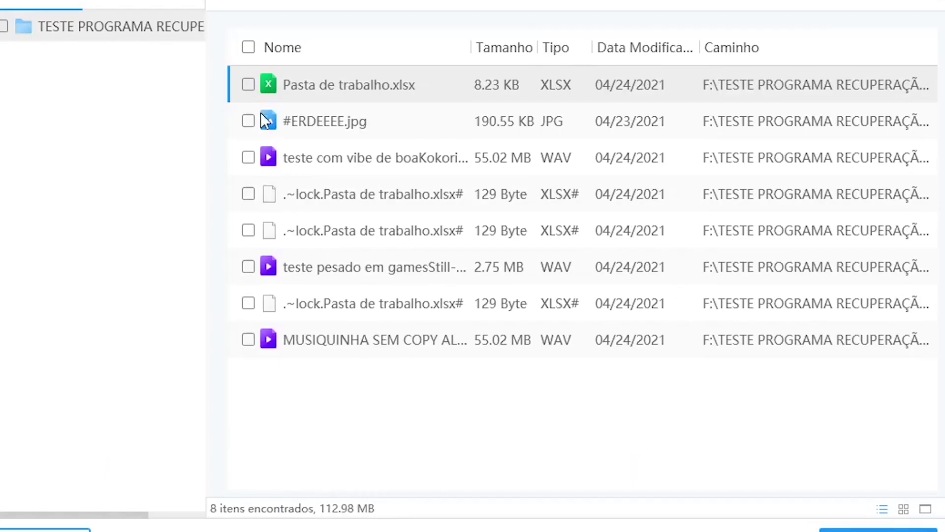
left_click(248, 86)
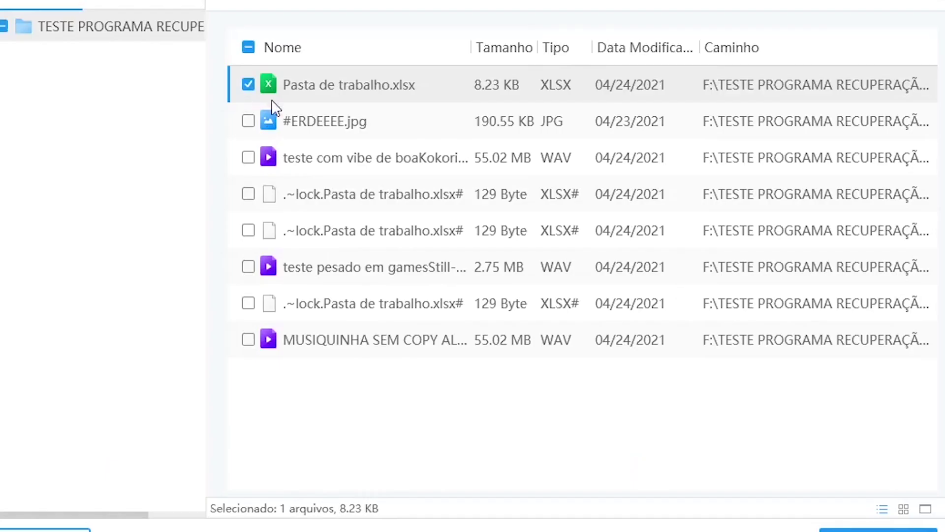
left_click(247, 124)
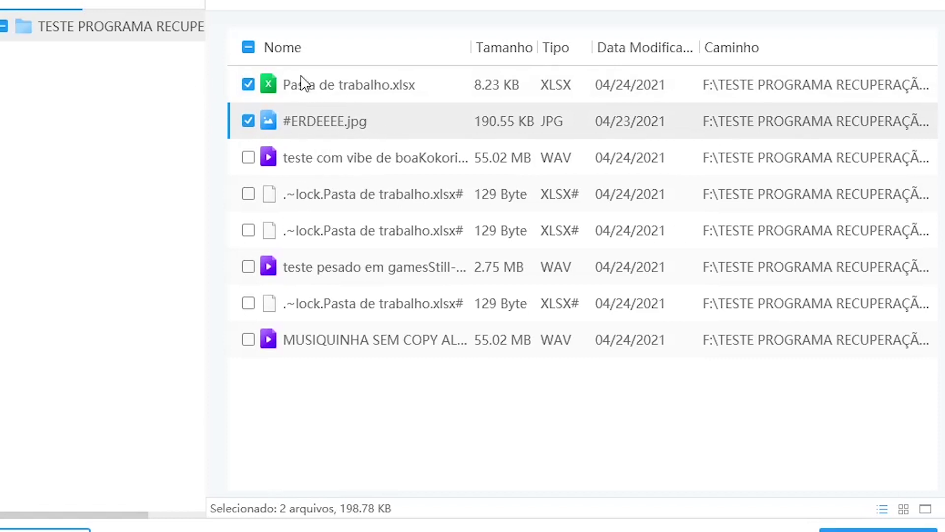
left_click(322, 347)
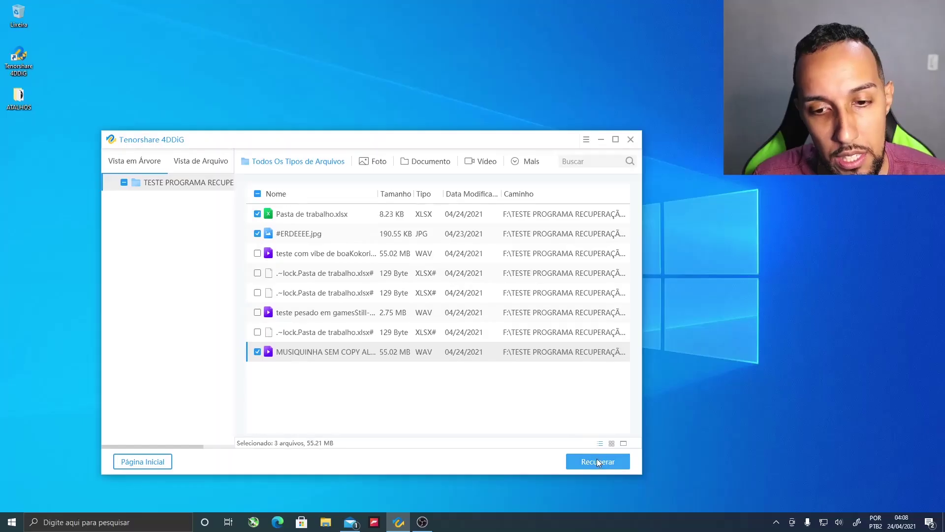
- Start recovering the selected files and create a new destination folder in Área de Trabalho
left_click(598, 463)
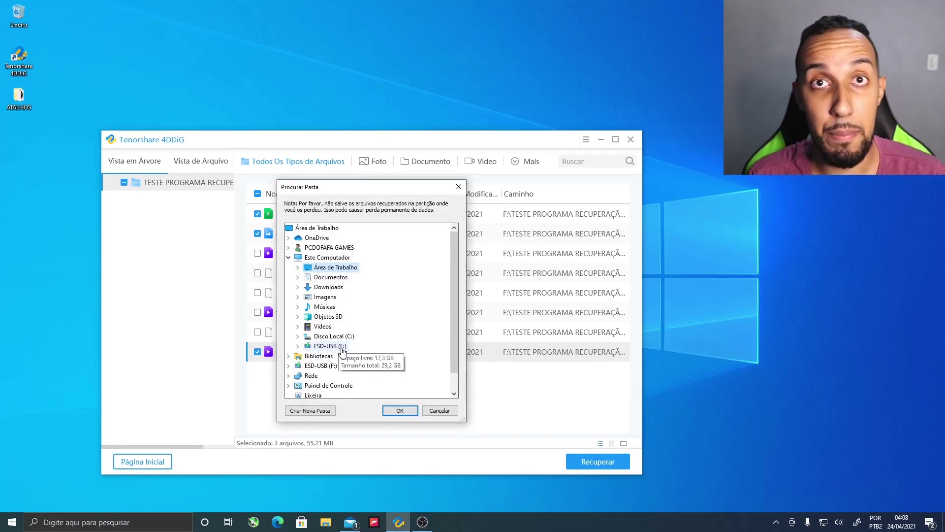
scroll(320, 360, "down", 1)
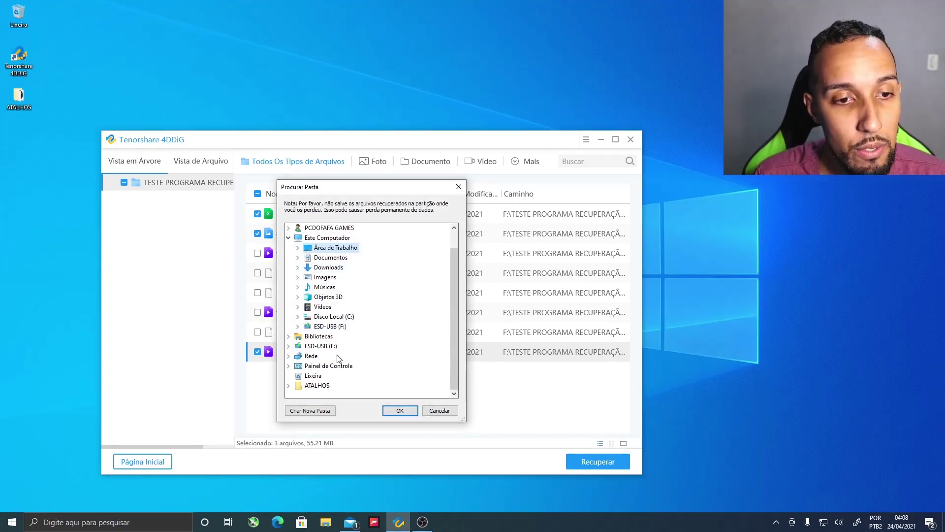
double_click(311, 347)
scroll(287, 263, "up", 1)
left_click(289, 258)
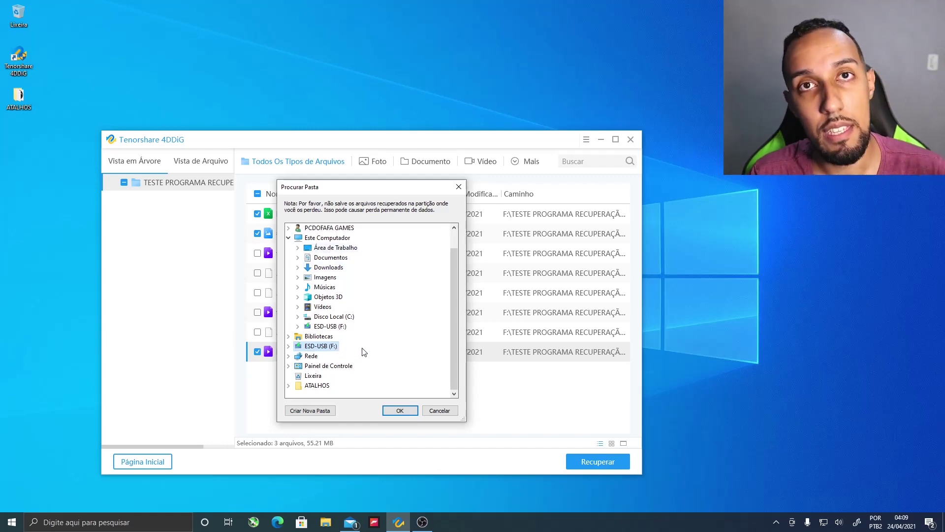
left_click(334, 248)
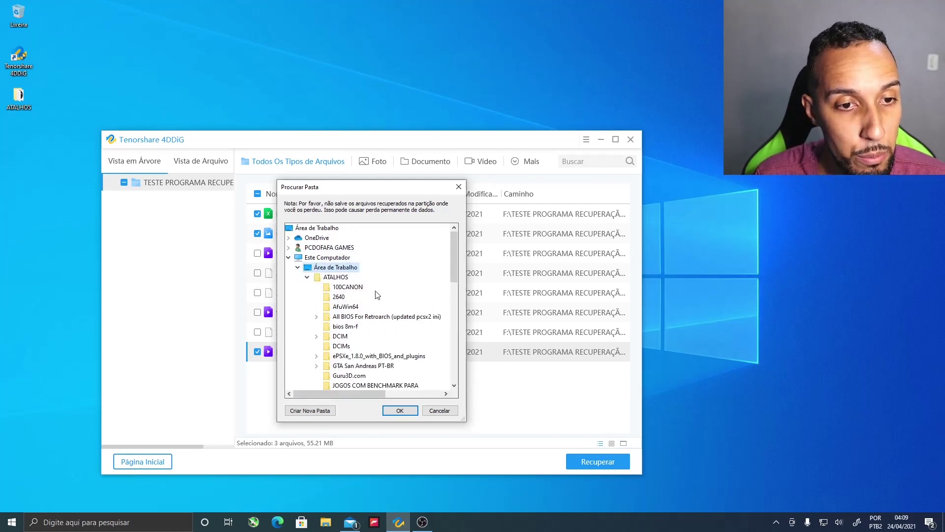
left_click(300, 416)
- Rename the new destination folder as ARQUIVOS RECUPERADOS and confirm it to run the recovery
right_click(338, 377)
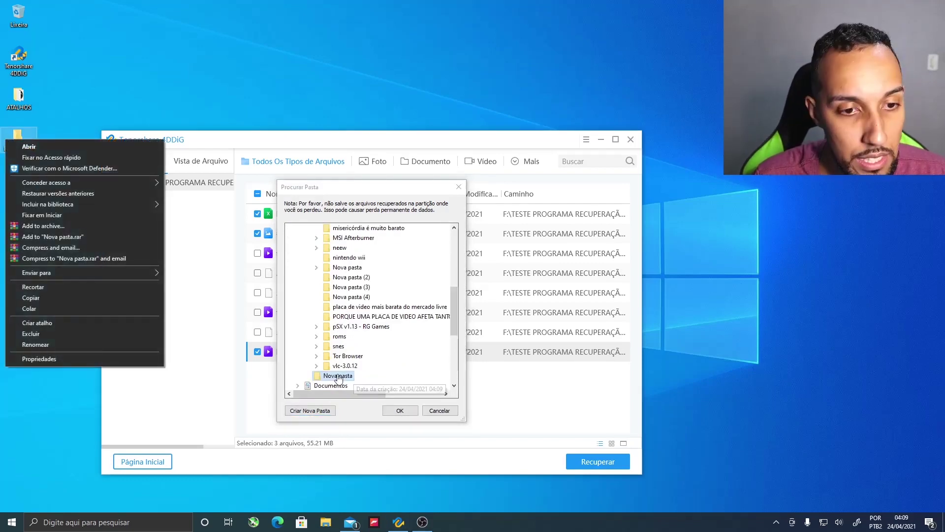
left_click(338, 376)
right_click(339, 377)
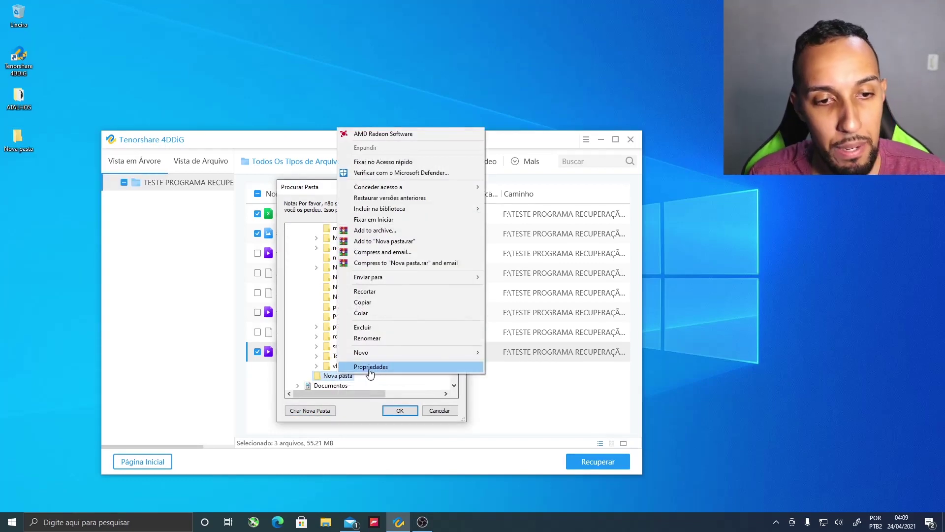
left_click(367, 338)
type("ARQUIVOS RECUPERADOS")
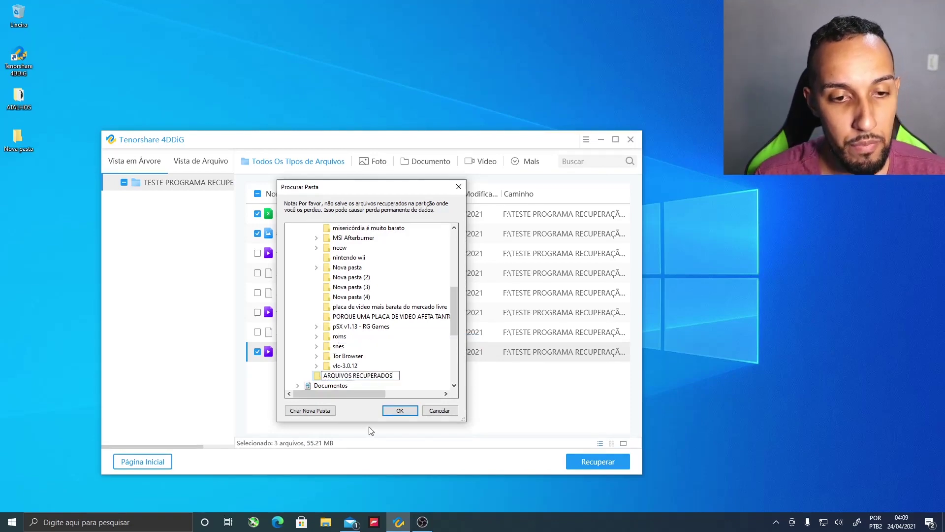
left_click(400, 410)
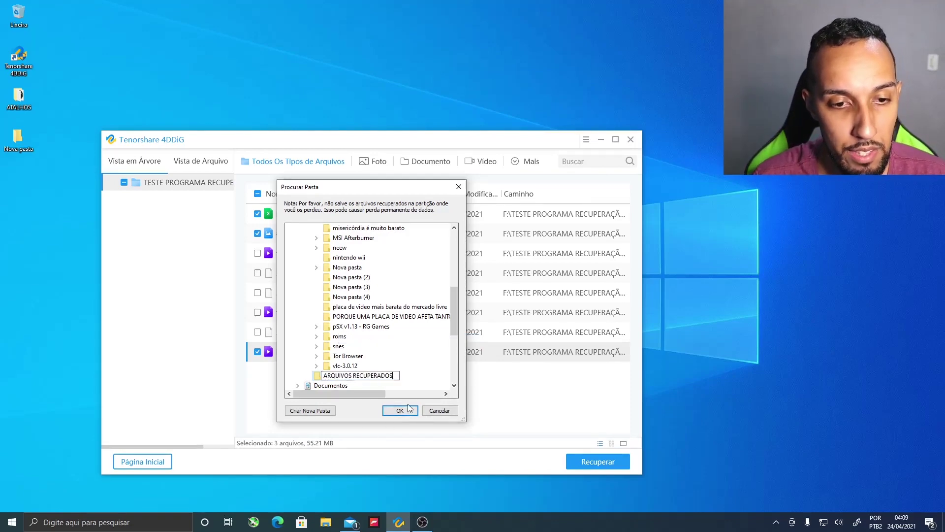
left_click(401, 412)
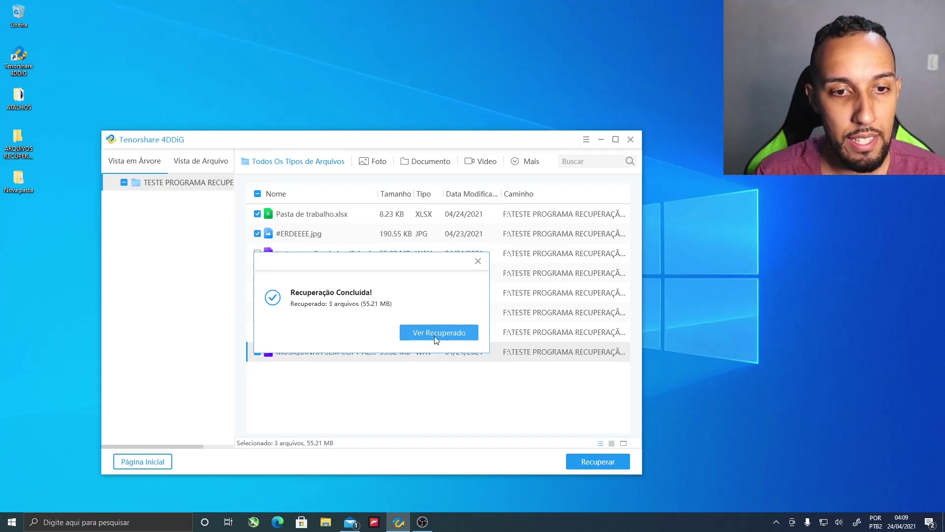
- Open the folder of recovered files, view the recovered JPG image, and close the image viewer
left_click(429, 333)
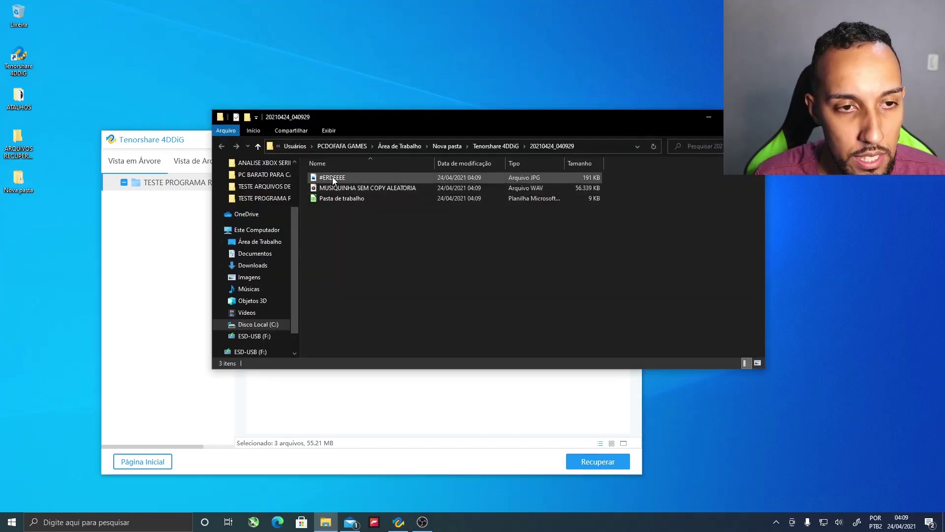
double_click(333, 178)
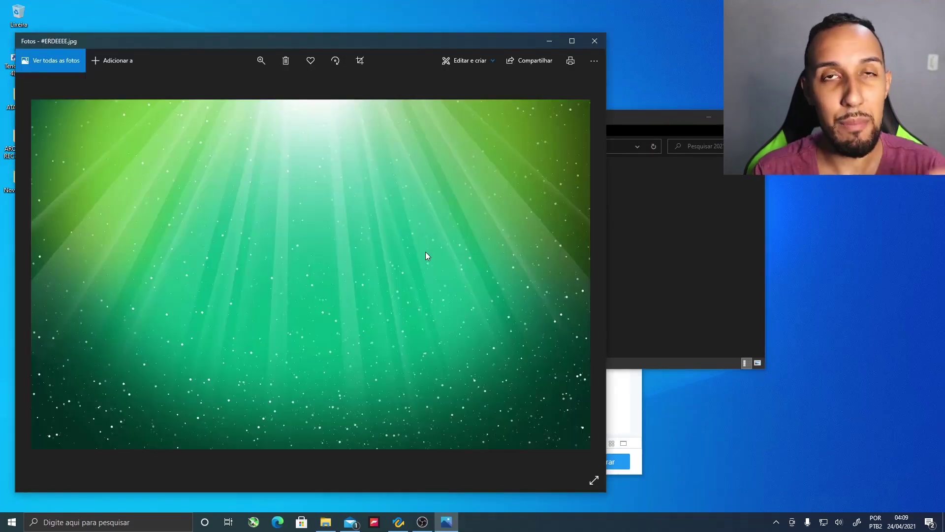
key("alt+F4")
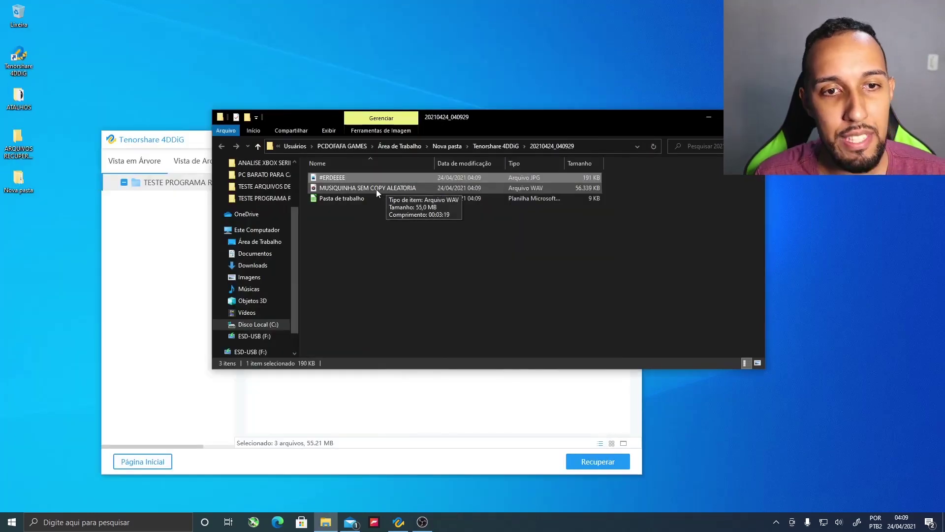
- Play the recovered MUSIQUINHA SEM COPY ALEATORIA audio file from about its middle, and close the player
double_click(377, 190)
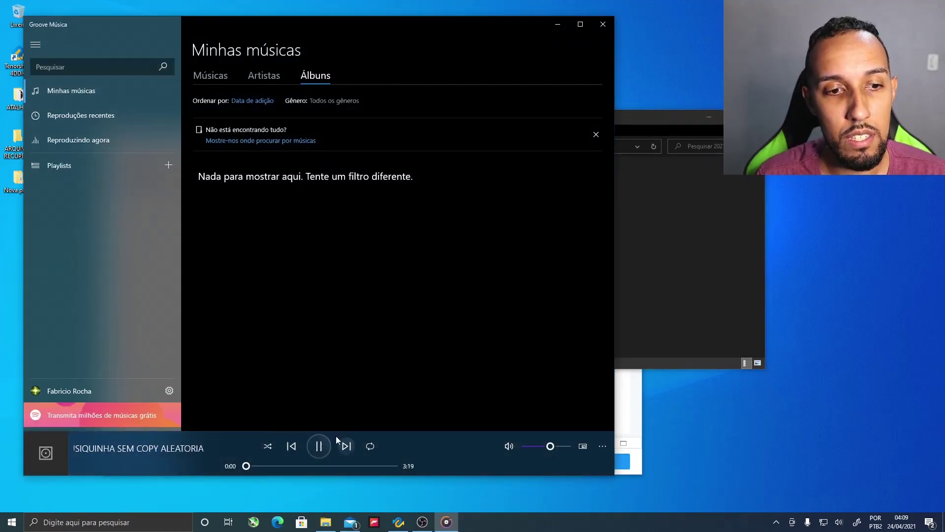
left_click(316, 466)
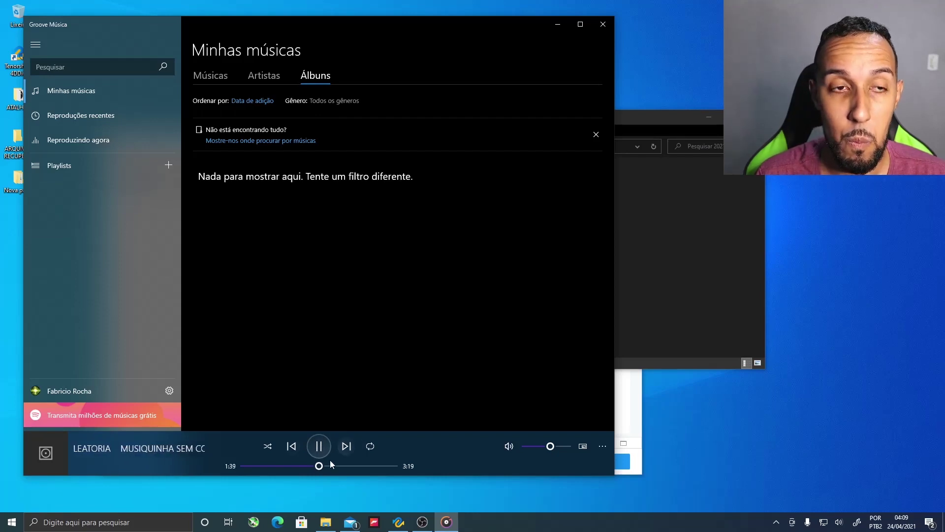
left_click(602, 25)
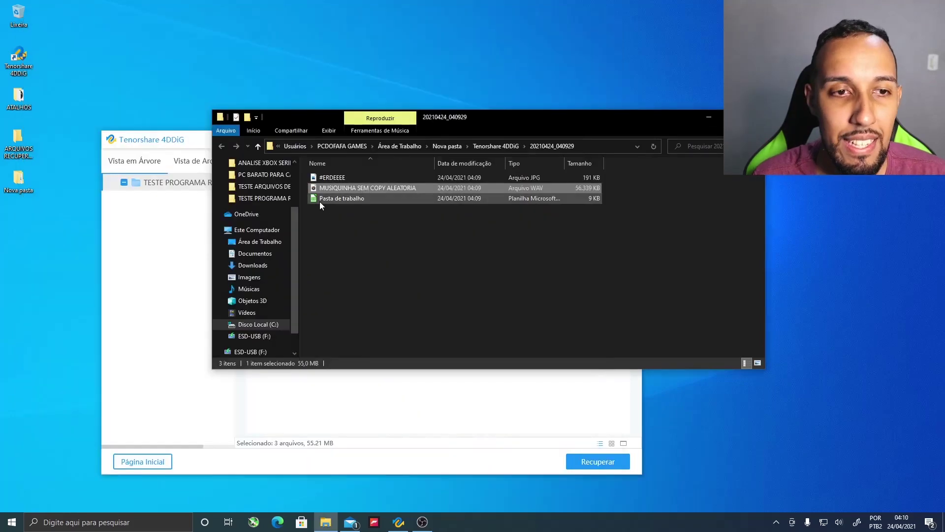
- Open the recovered Pasta de trabalho spreadsheet and check the contents of cells E7, C4 and A1
double_click(320, 200)
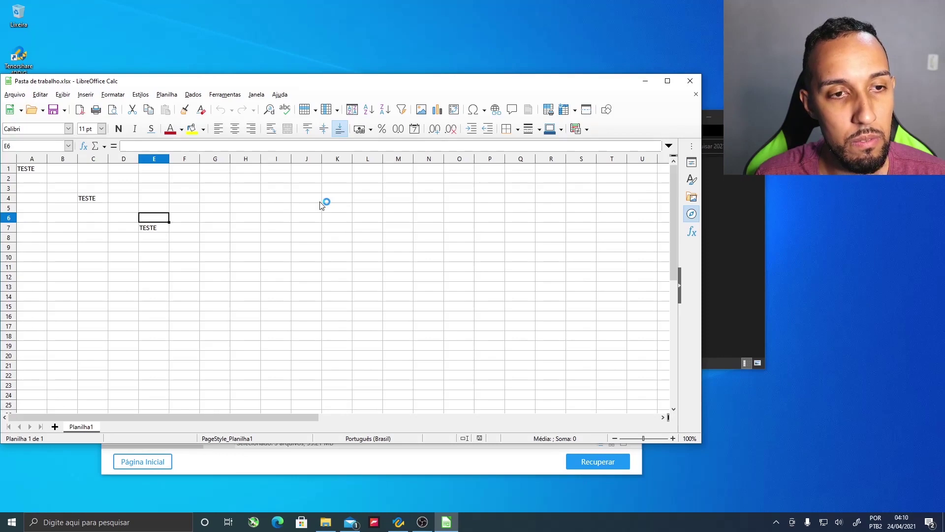
left_click(150, 228)
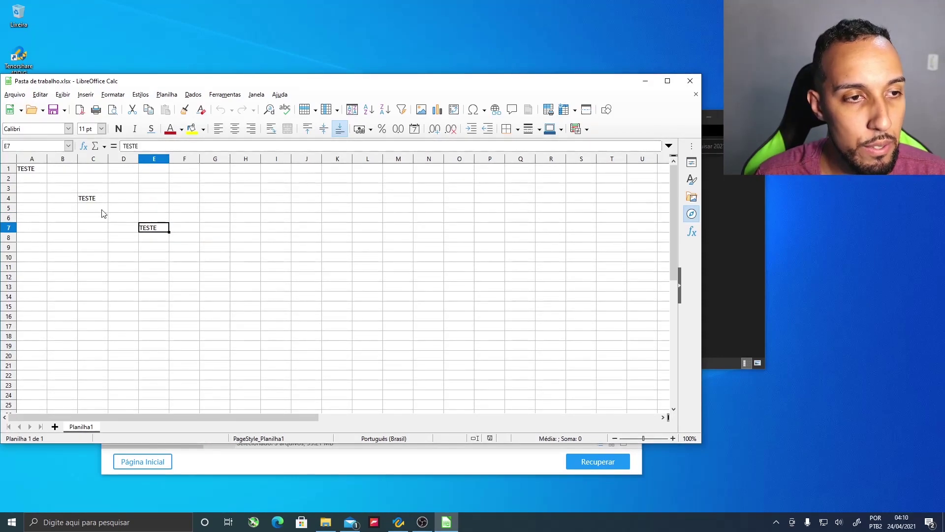
left_click(95, 200)
left_click(37, 168)
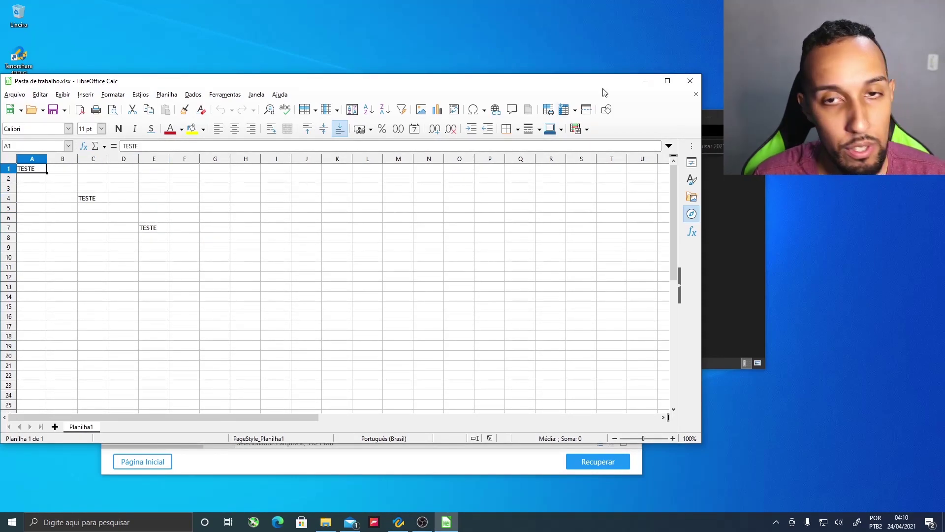